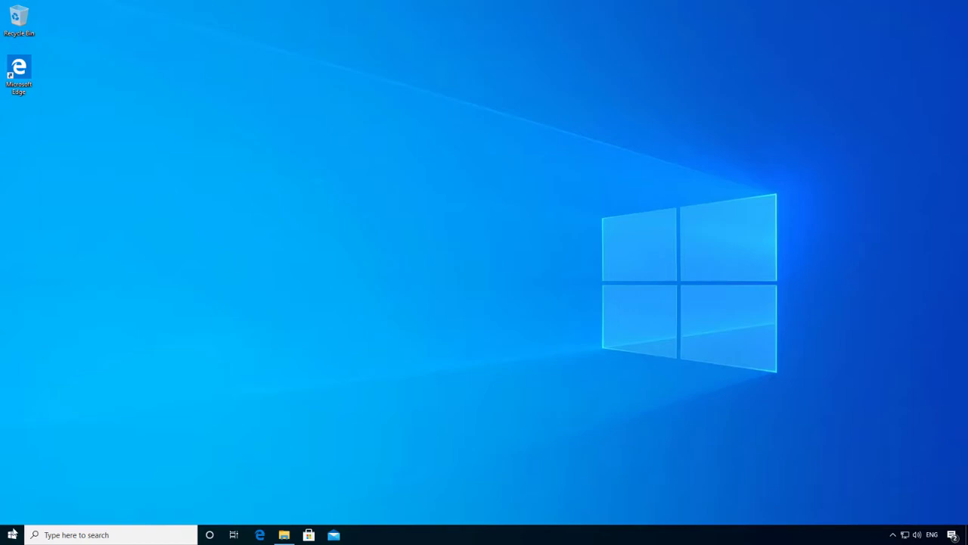
Step: Search 'recovery point' and turn on protection for Local Disk (C:) at 10% (2.94 GB) max usage
left_click(12, 532)
type("re")
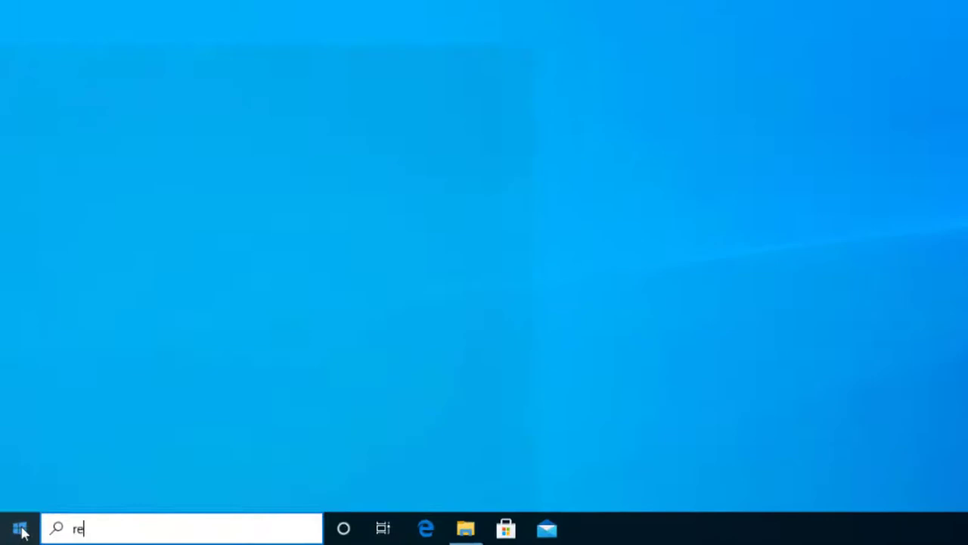
type("covery point")
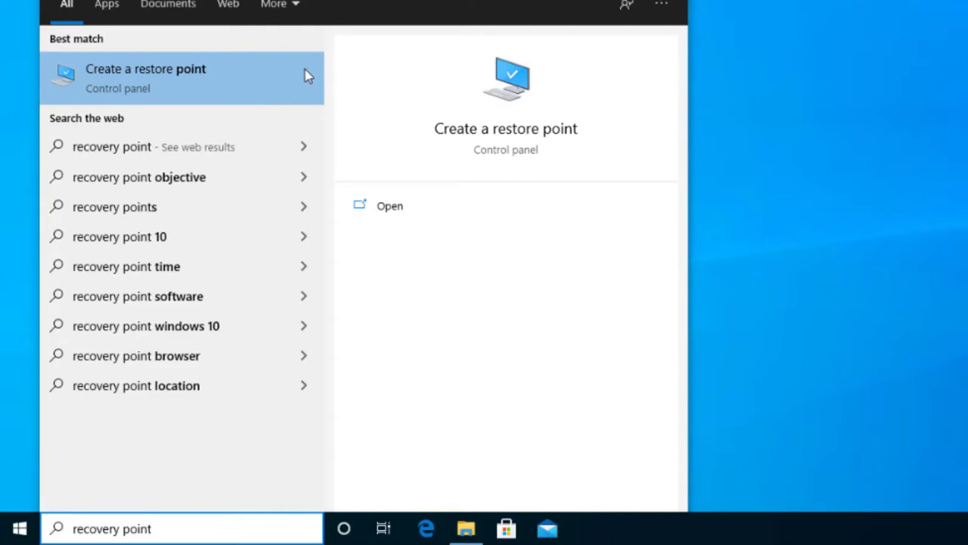
left_click(307, 75)
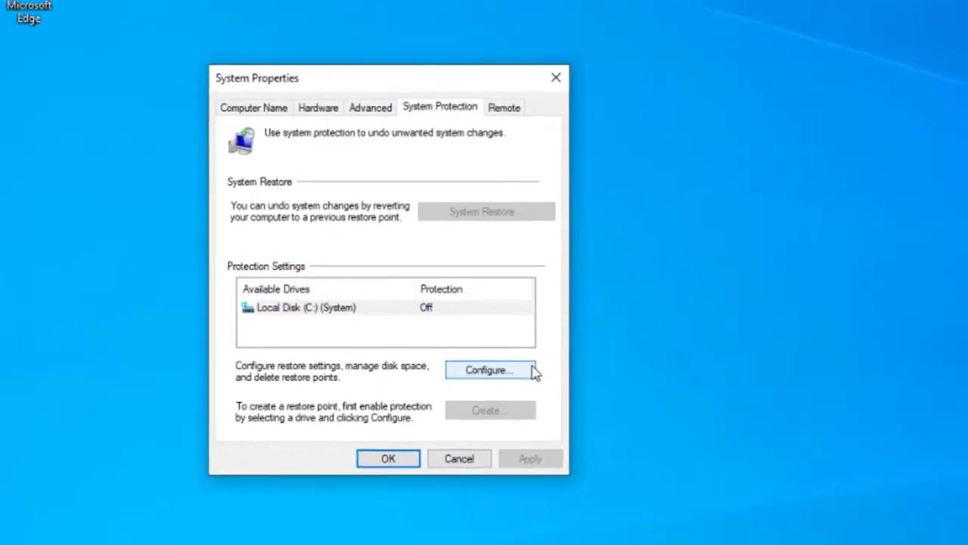
left_click(521, 369)
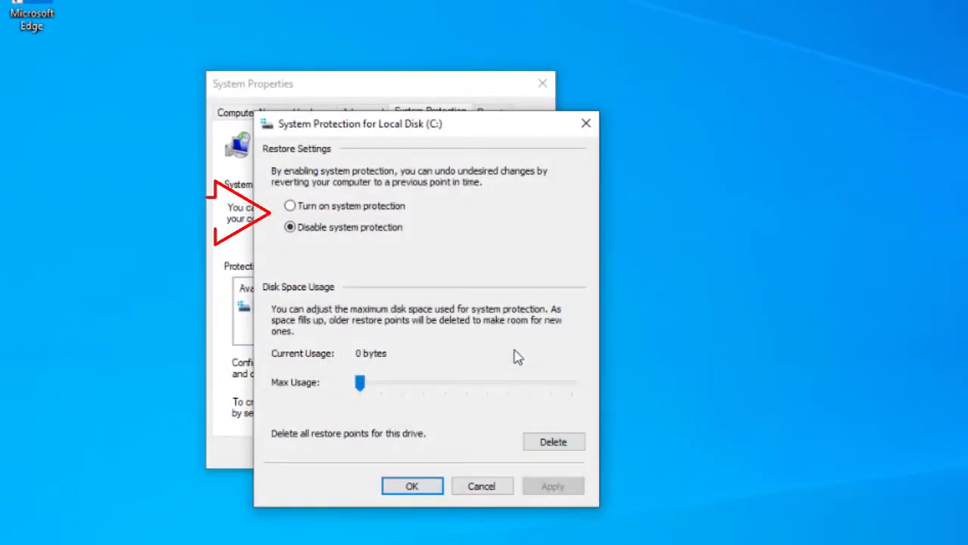
left_click(403, 212)
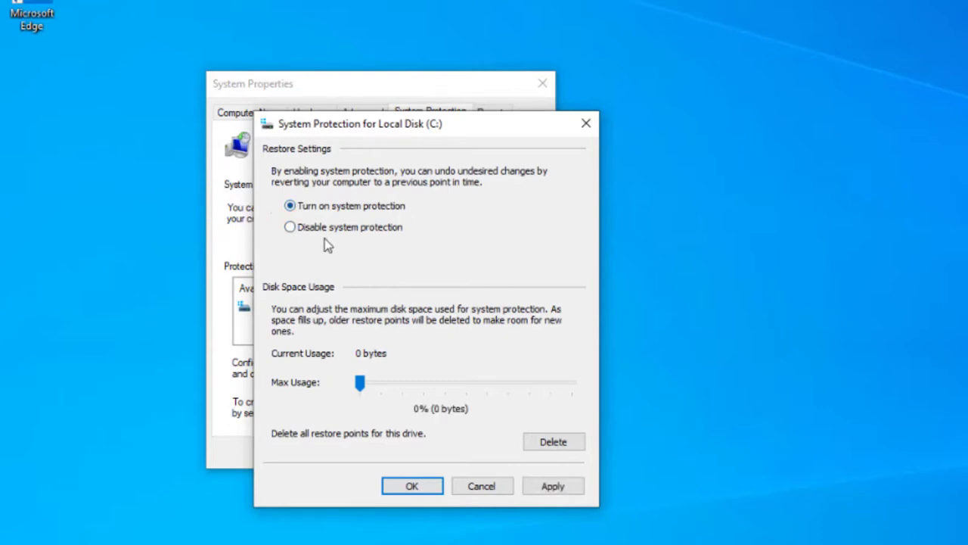
left_click_drag(360, 384, 382, 384)
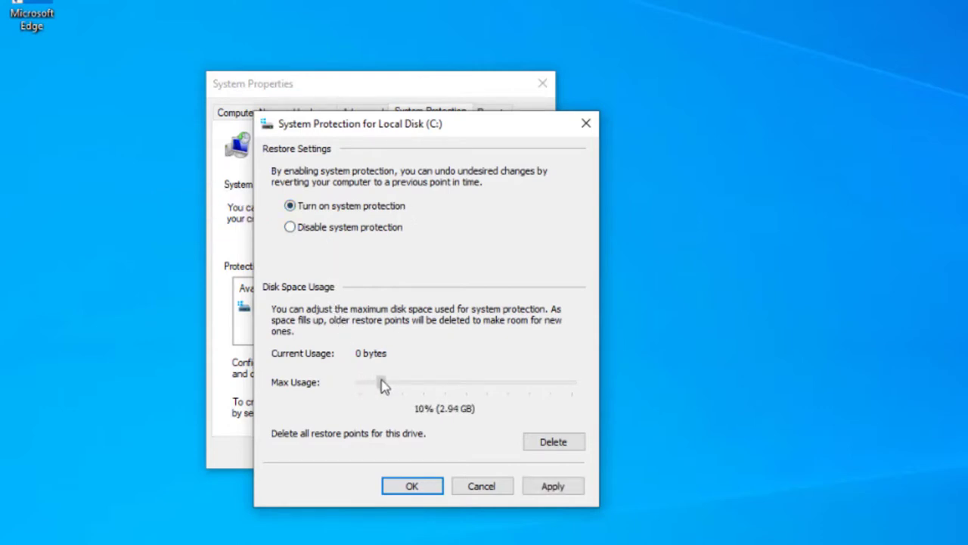
Step: Apply the protection settings and create a restore point described 'Before Application Install'
left_click(413, 487)
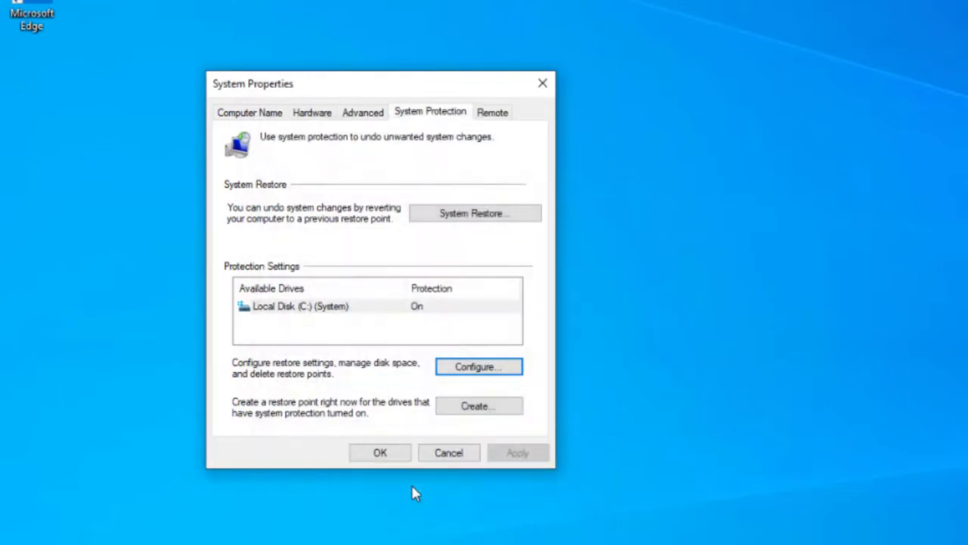
left_click(448, 408)
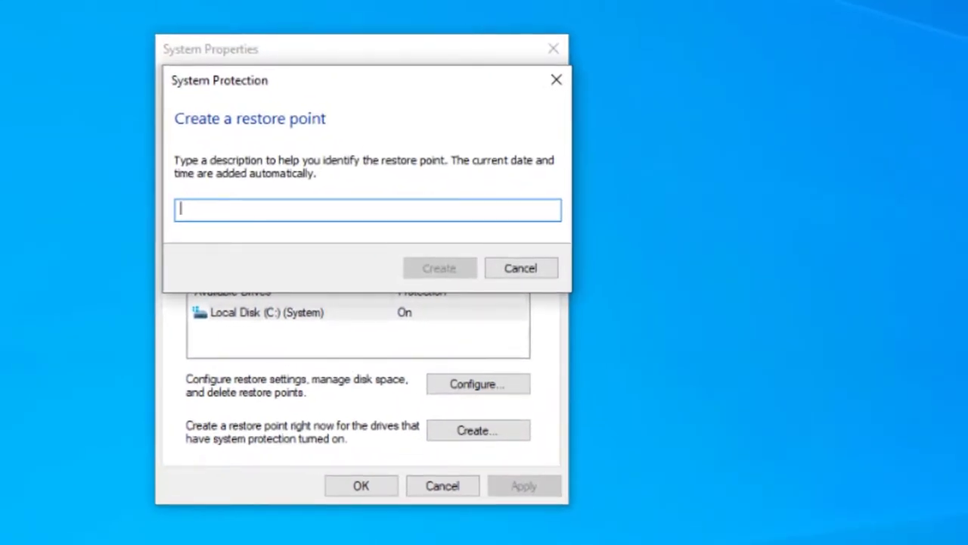
type("Before Application Install")
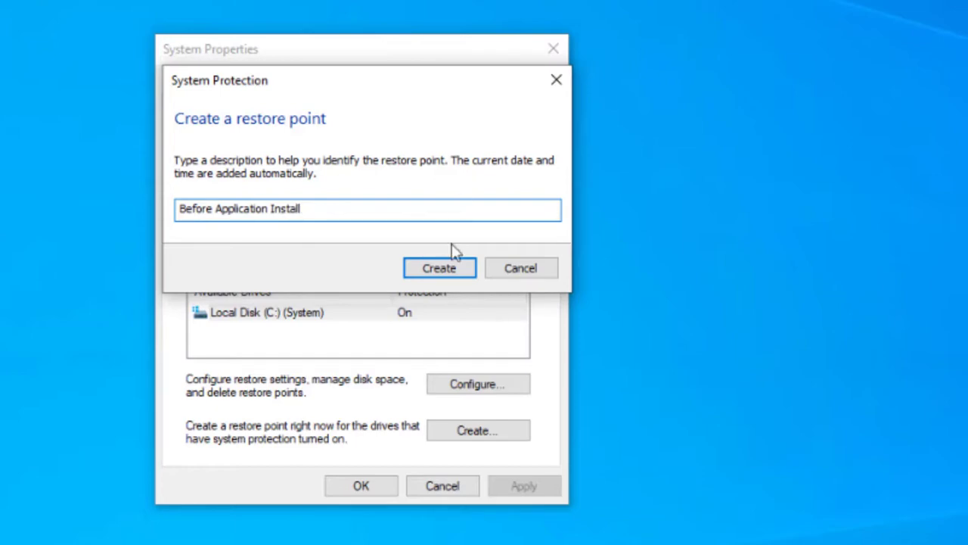
left_click(439, 268)
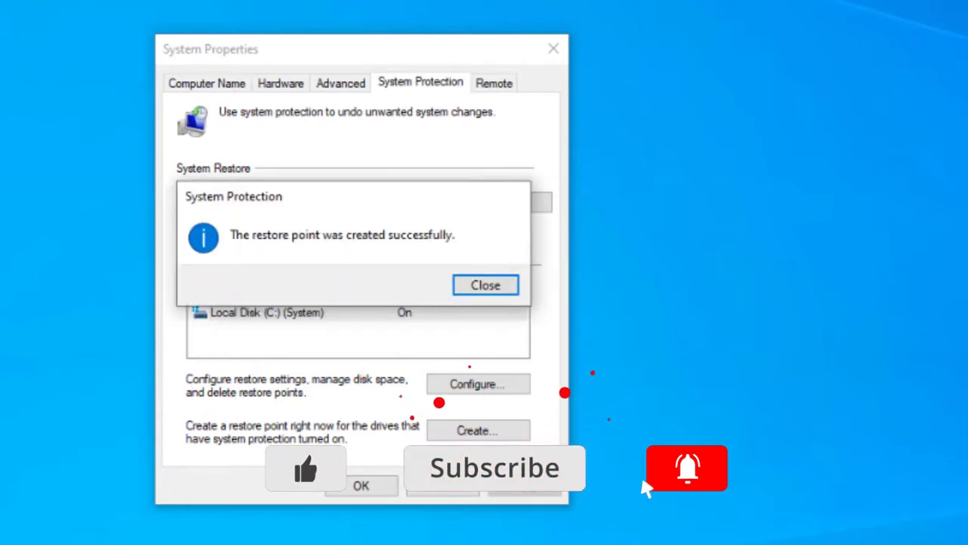
left_click(513, 288)
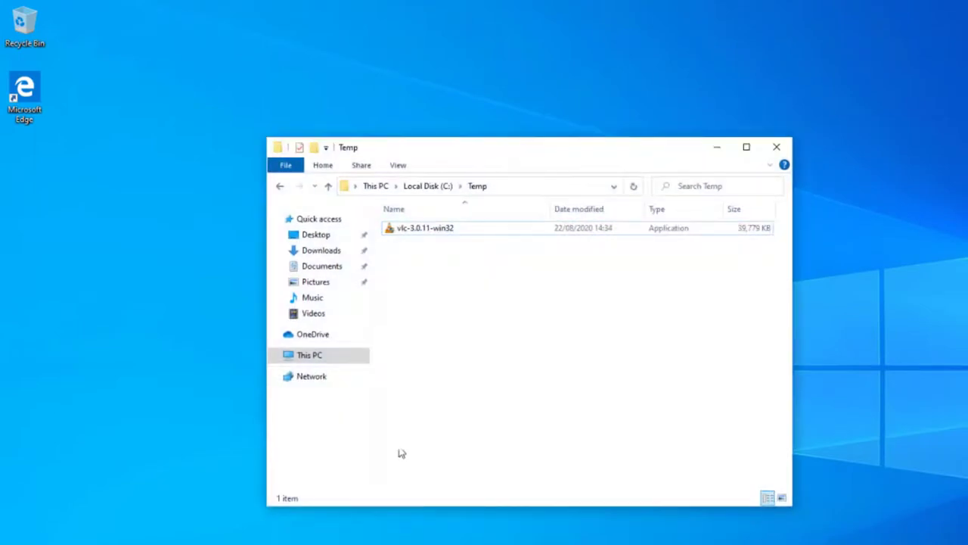
Step: Run vlc-3.0.11-win32 from C:\Temp and install VLC in English with default components and folder
double_click(431, 233)
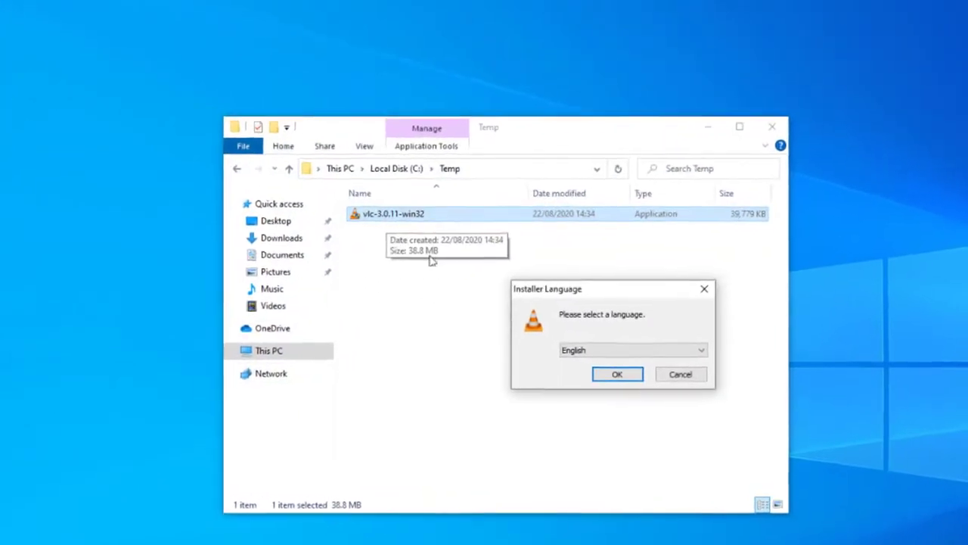
left_click(575, 367)
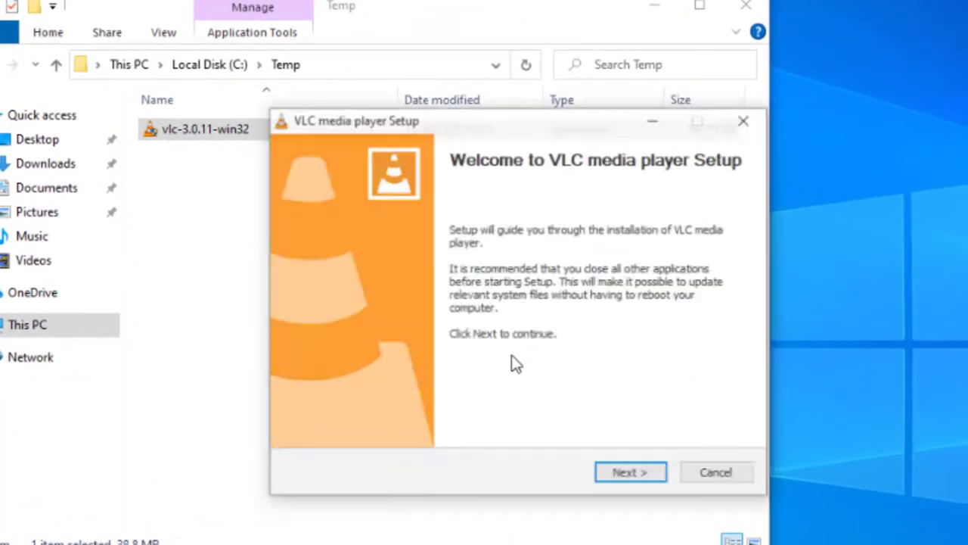
left_click(649, 475)
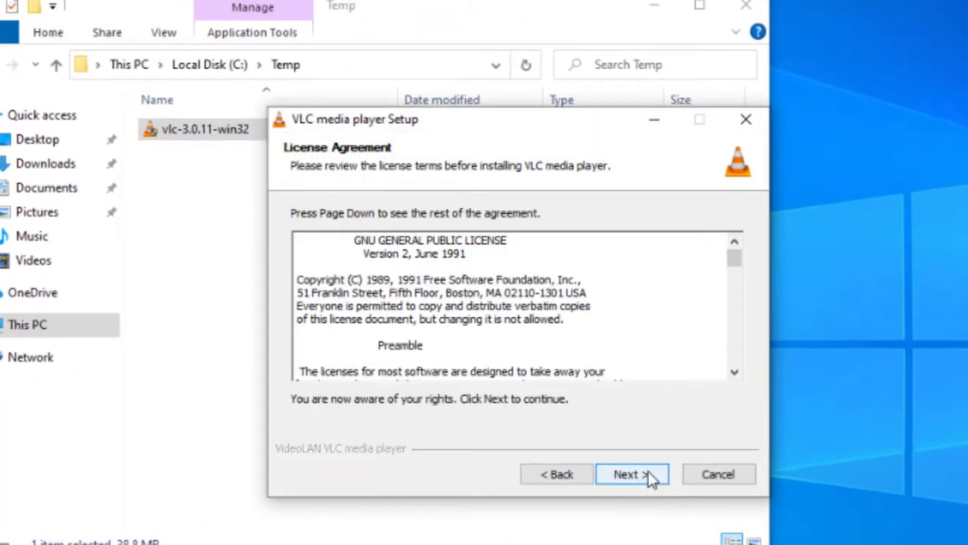
left_click(649, 476)
left_click(650, 476)
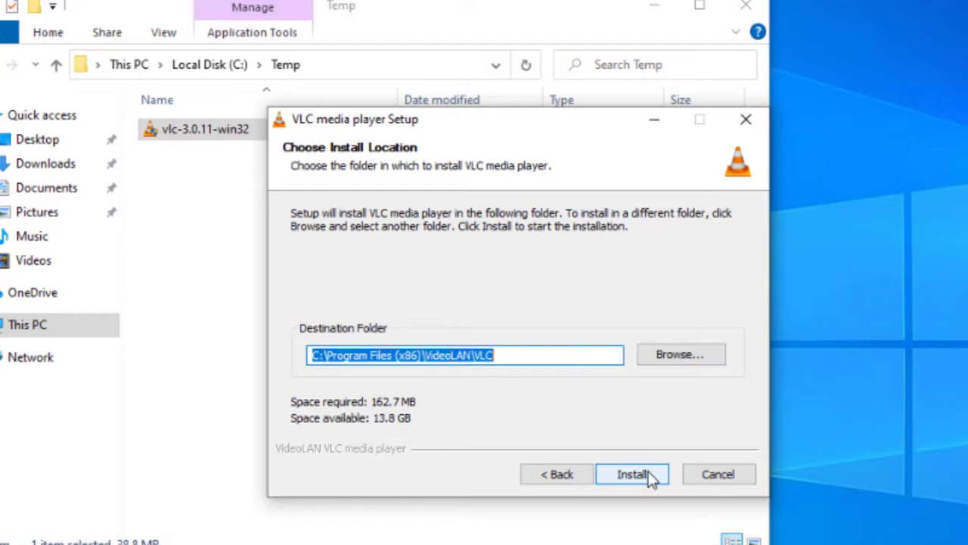
left_click(649, 476)
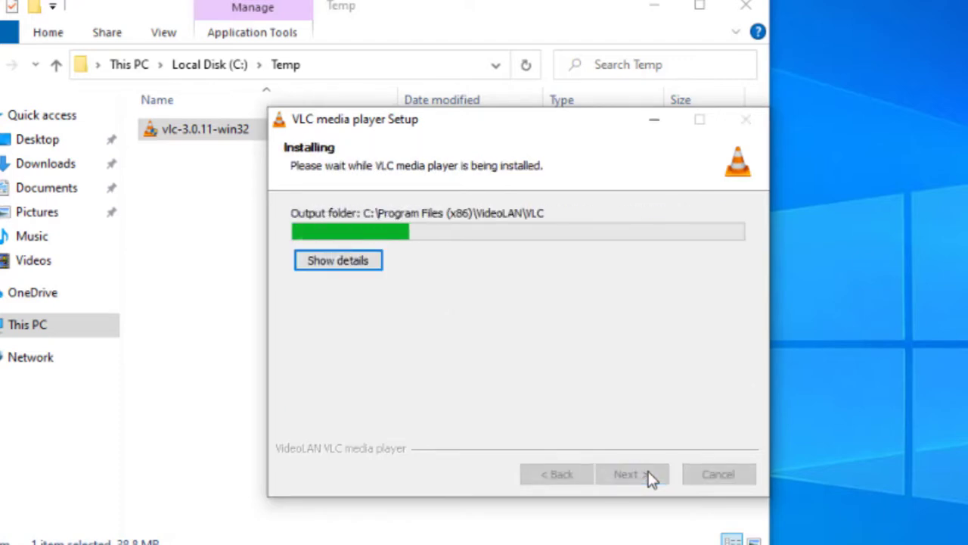
left_click(634, 474)
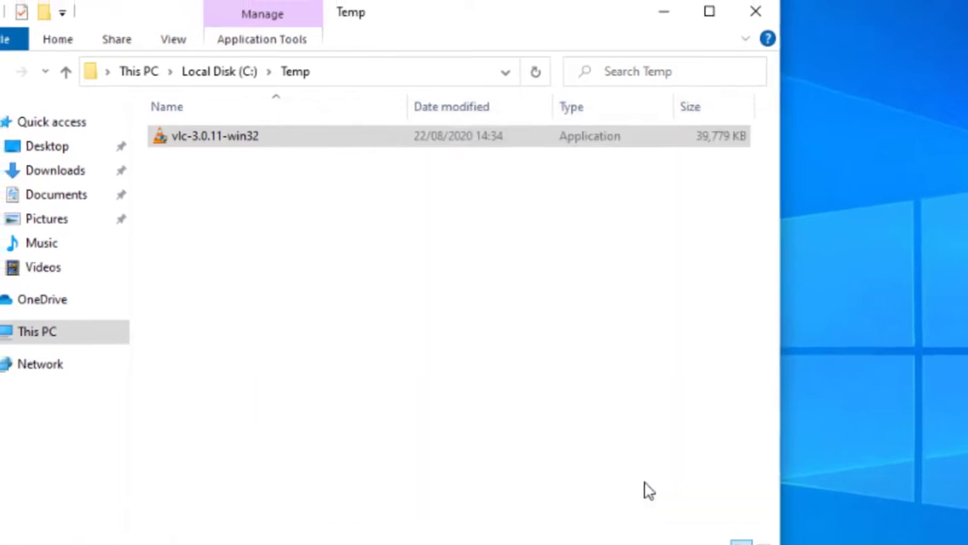
left_click(138, 92)
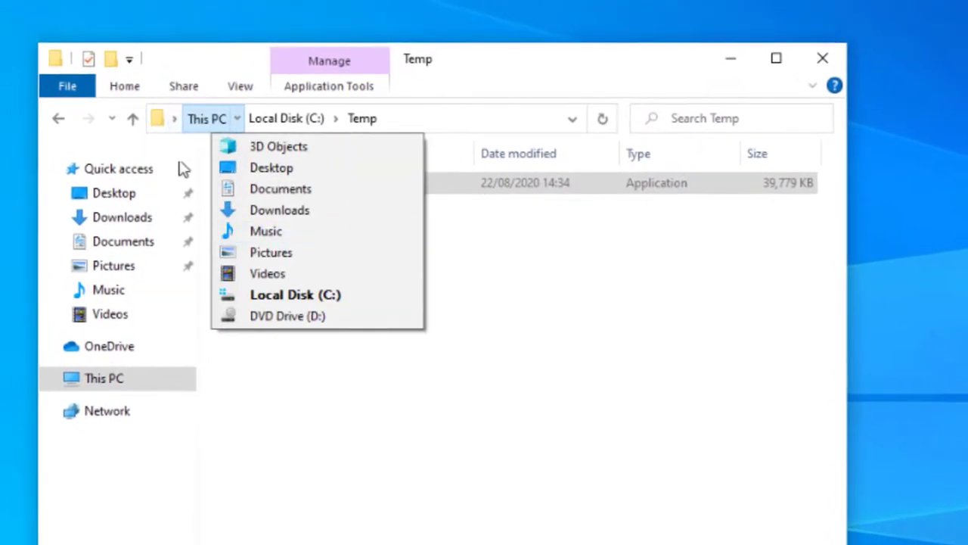
Step: Open Programs and Features from Control Panel and confirm VLC media player is installed
left_click(175, 120)
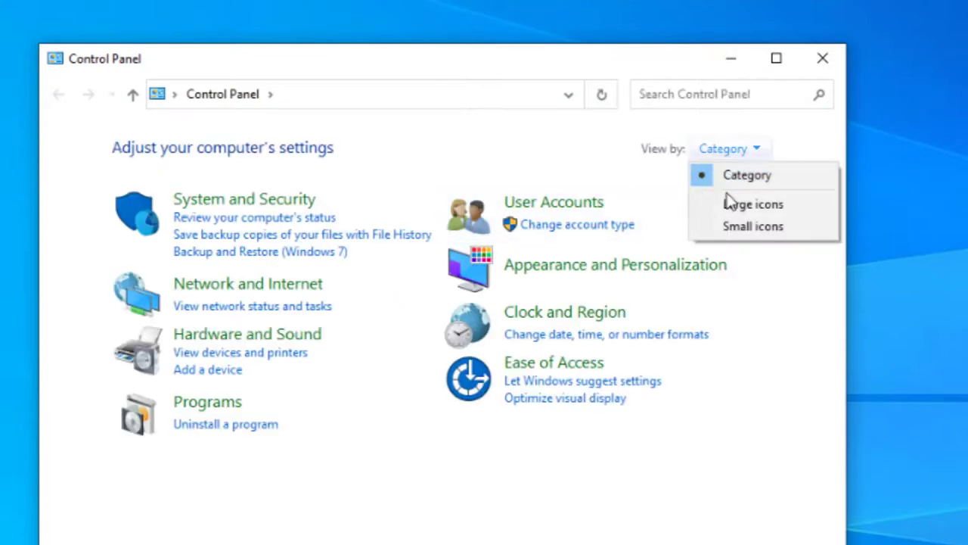
left_click(738, 227)
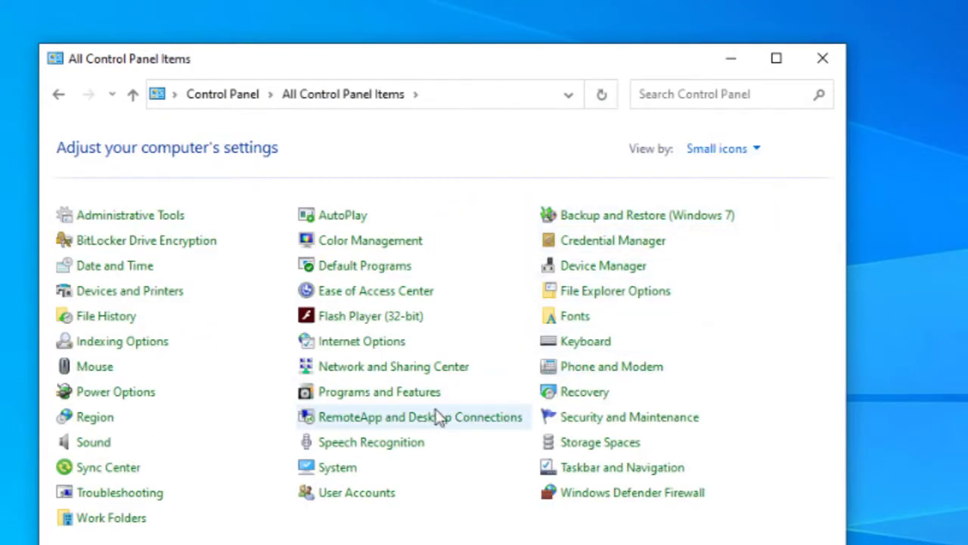
left_click(409, 393)
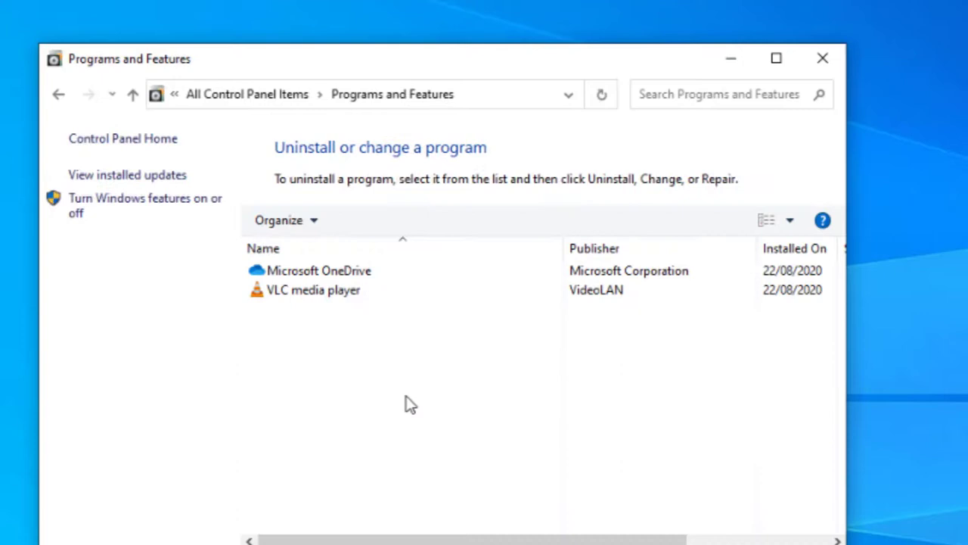
left_click(428, 295)
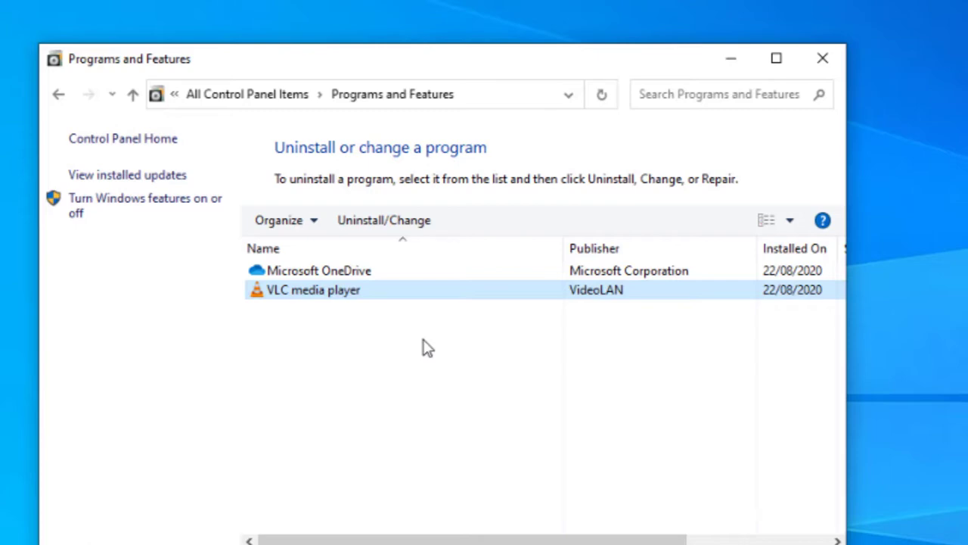
Step: Go through Security and Maintenance to the Recovery page and launch System Restore
left_click(172, 140)
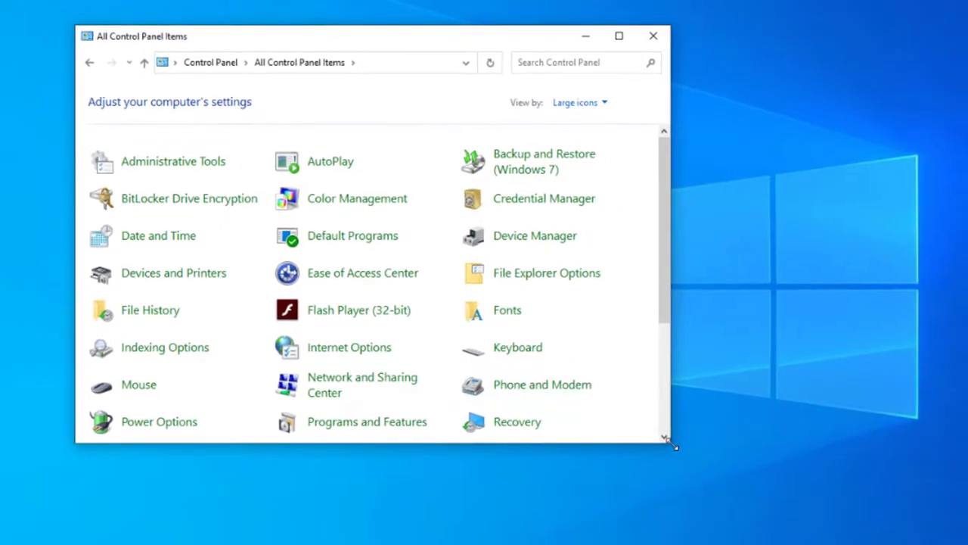
left_click_drag(673, 445, 743, 527)
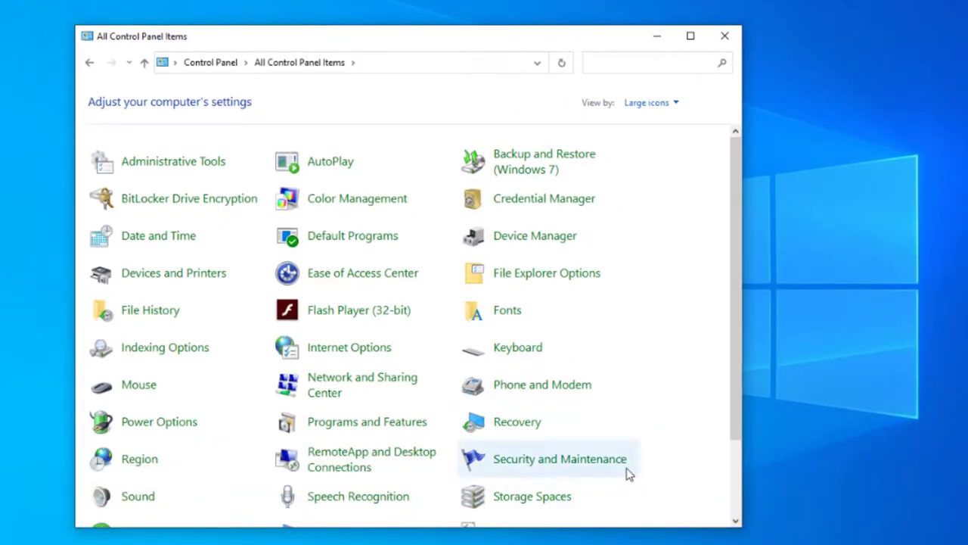
left_click(627, 473)
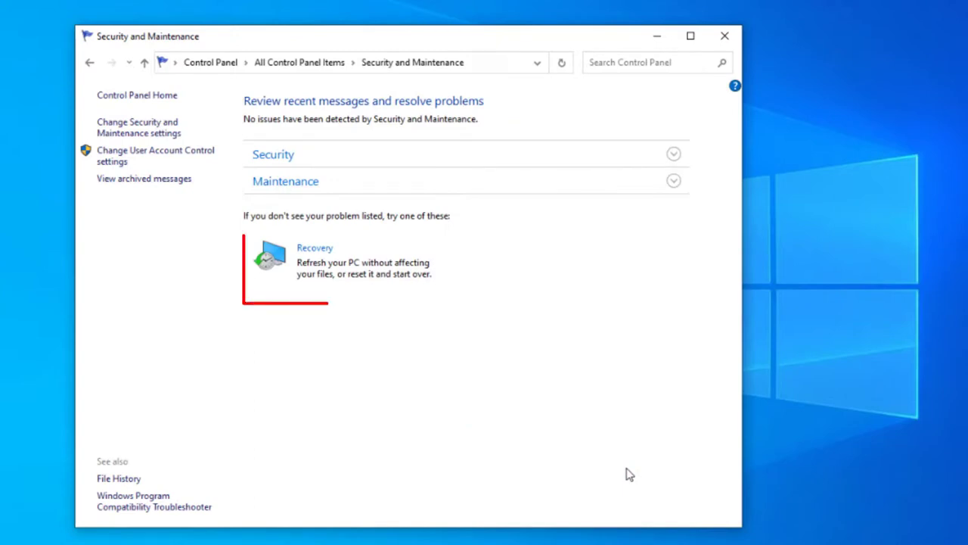
left_click(328, 252)
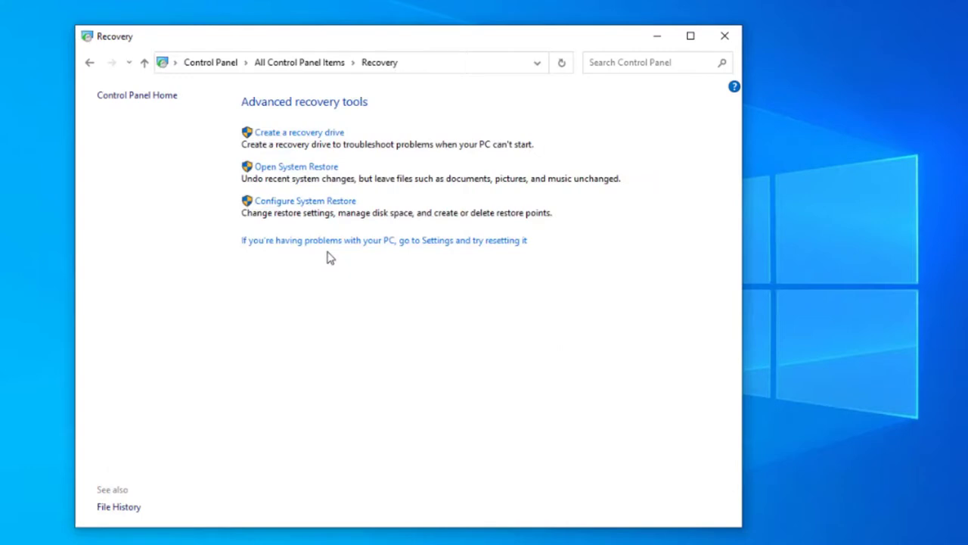
left_click(330, 169)
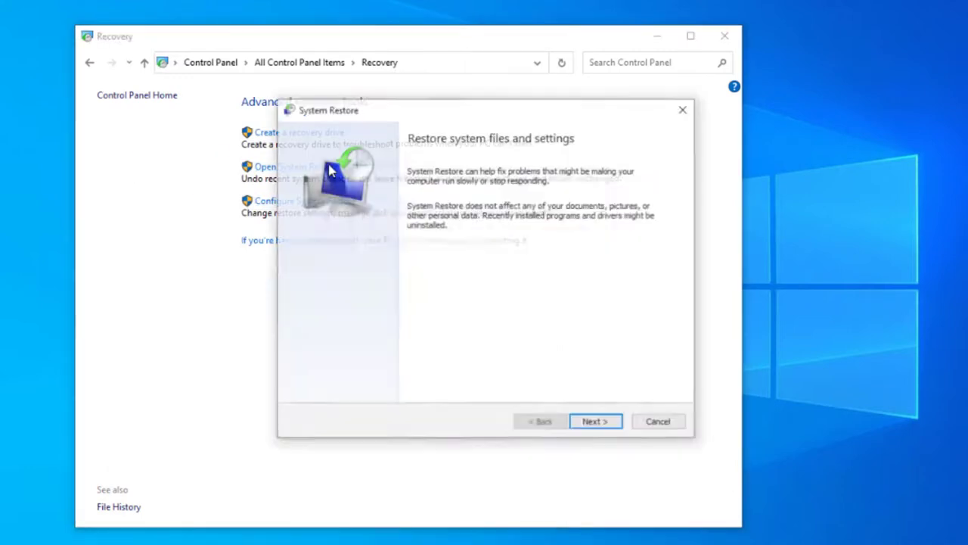
Step: Restore to the 'Before Application Install' point from 22/08/2020 15:00:00 and confirm the restore
left_click(594, 422)
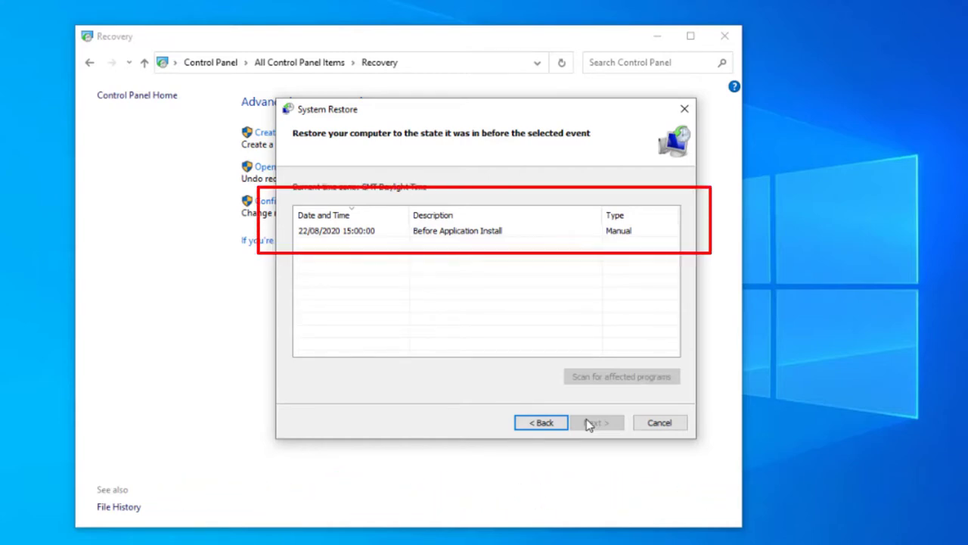
left_click(564, 236)
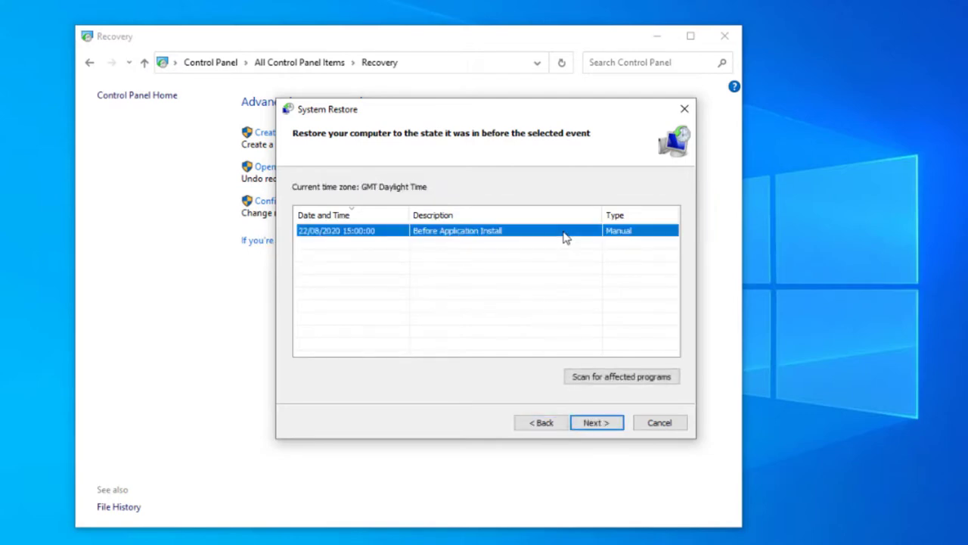
left_click(595, 423)
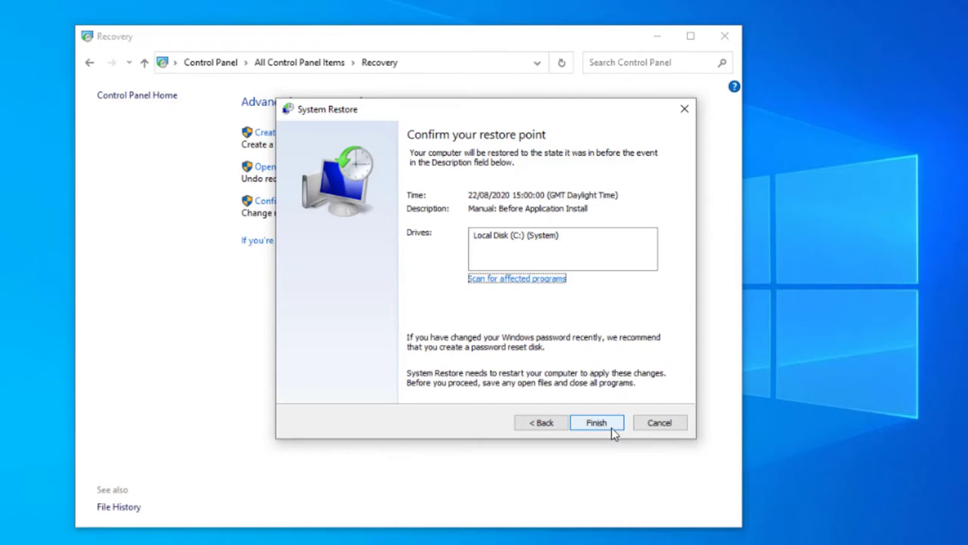
left_click(611, 428)
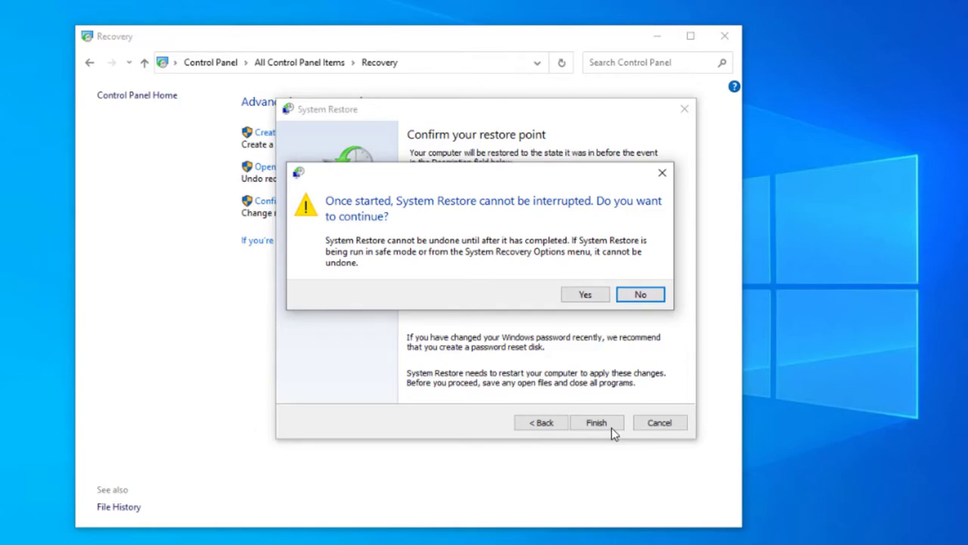
left_click(586, 295)
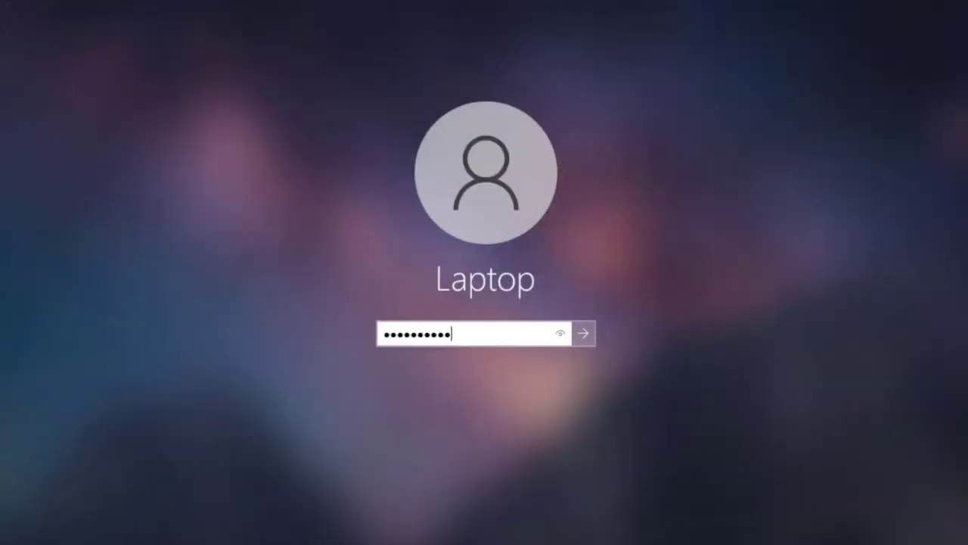
Step: Enter the account password to sign back in after the restart
key("Return")
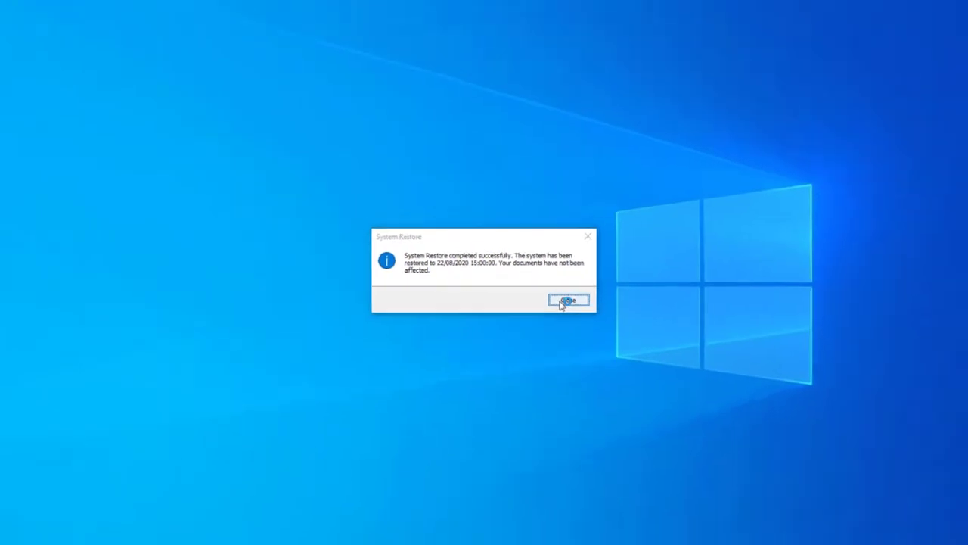
Step: Dismiss the restore message and open Programs and Features, showing VLC no longer installed
left_click(677, 335)
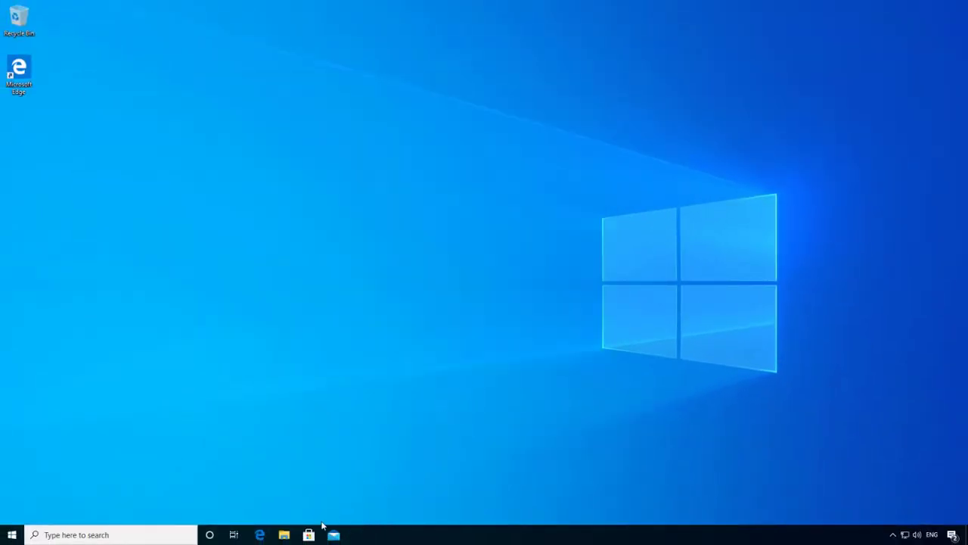
left_click(286, 537)
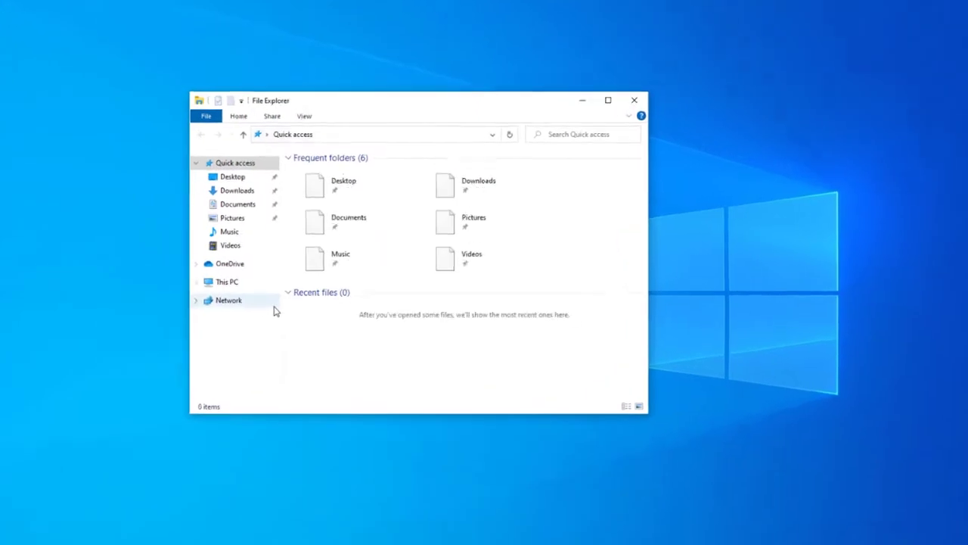
left_click(242, 103)
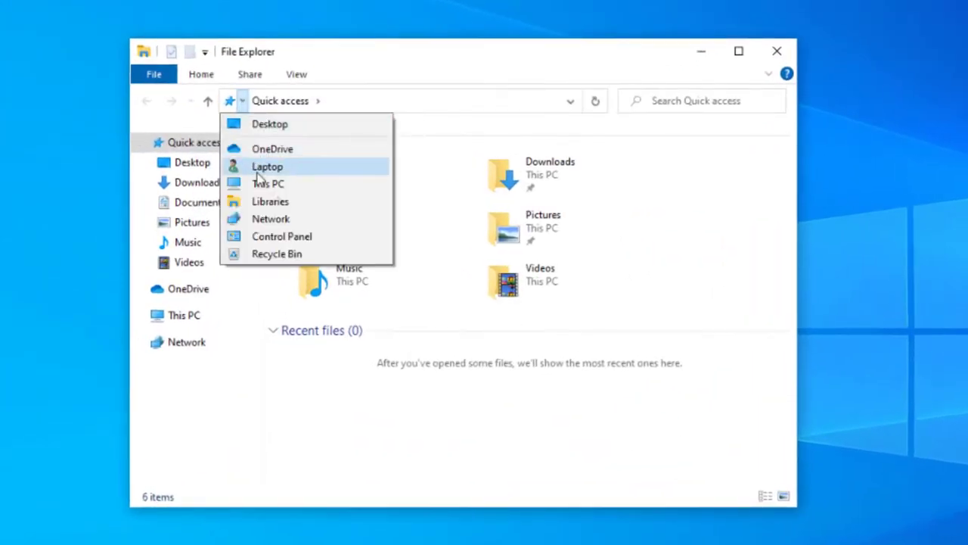
left_click(278, 237)
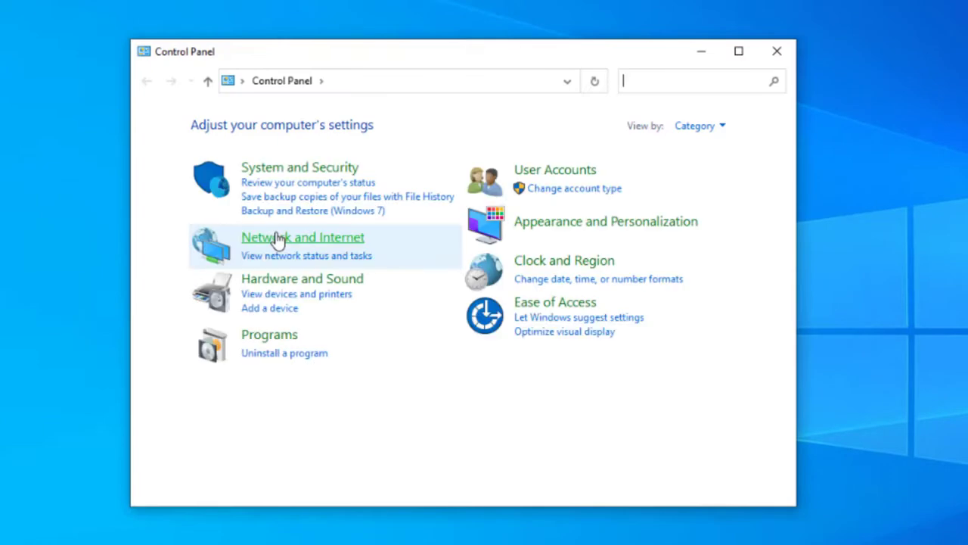
left_click(690, 129)
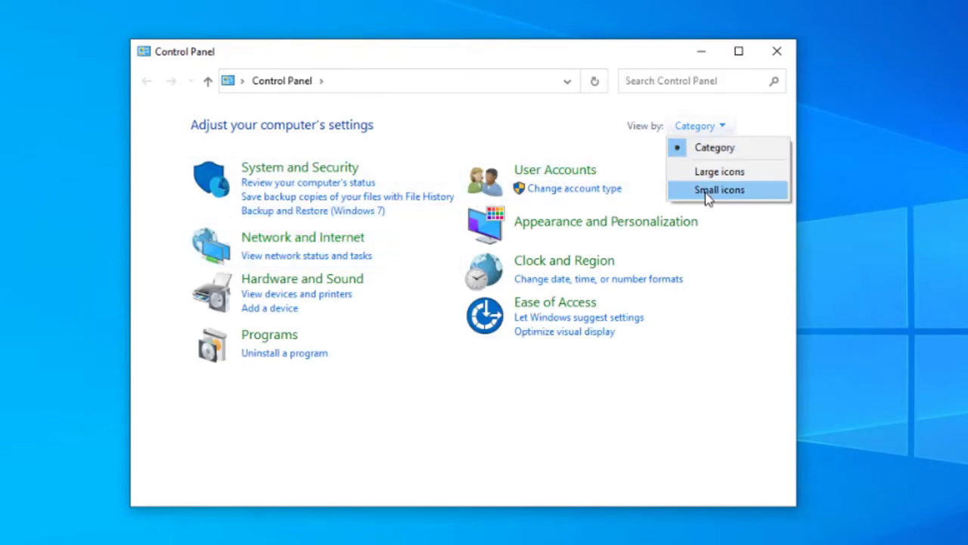
left_click(705, 192)
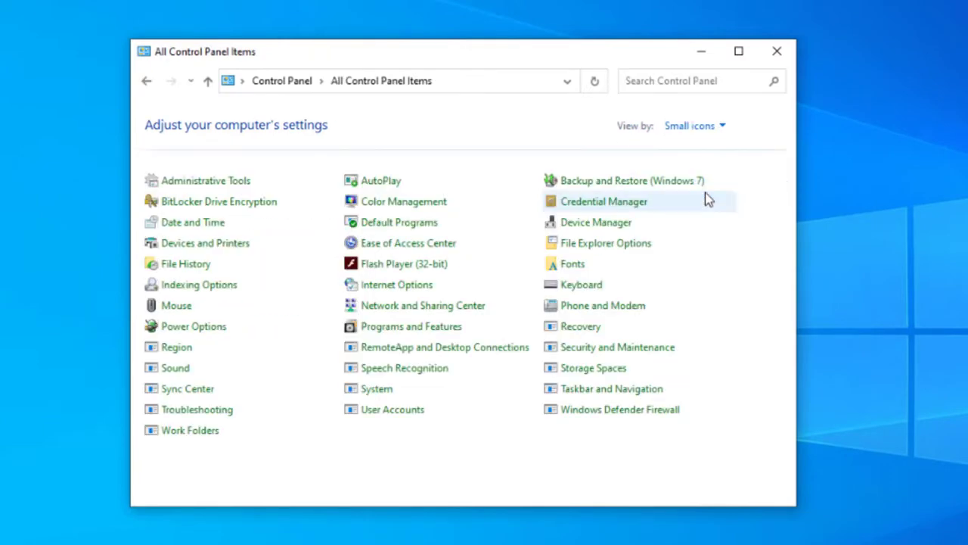
left_click(448, 333)
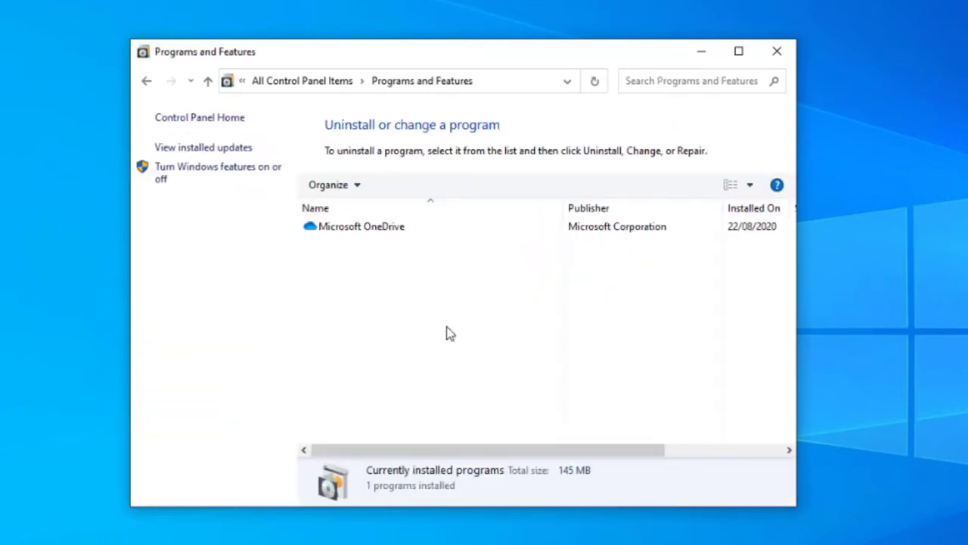